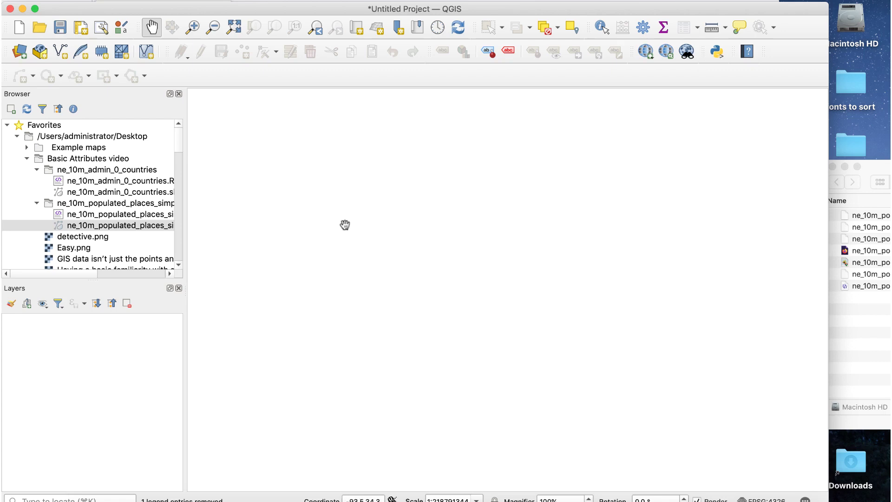
Add ne_10m_admin_0_countries.shp and ne_10m_populated_places.shp to the map and select the places layer
{"action": "left_click_drag", "start_coordinate": [96, 192], "coordinate": [281, 253]}
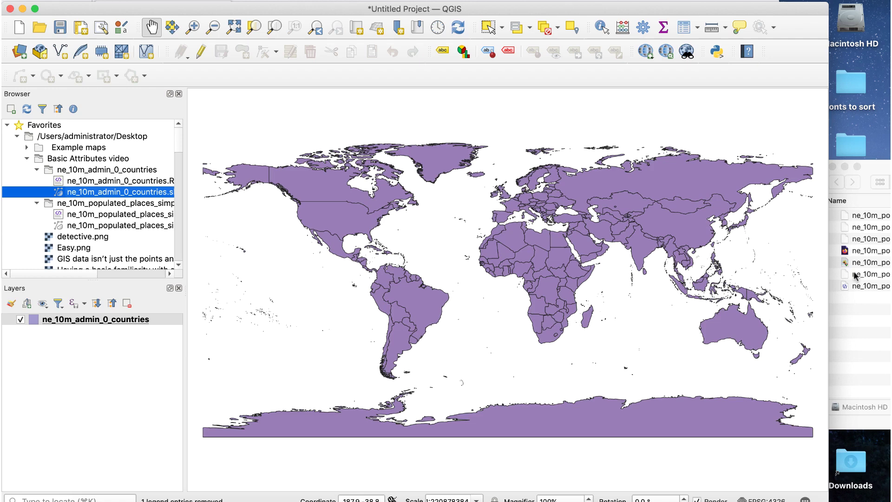
{"action": "left_click_drag", "start_coordinate": [854, 263], "coordinate": [651, 291]}
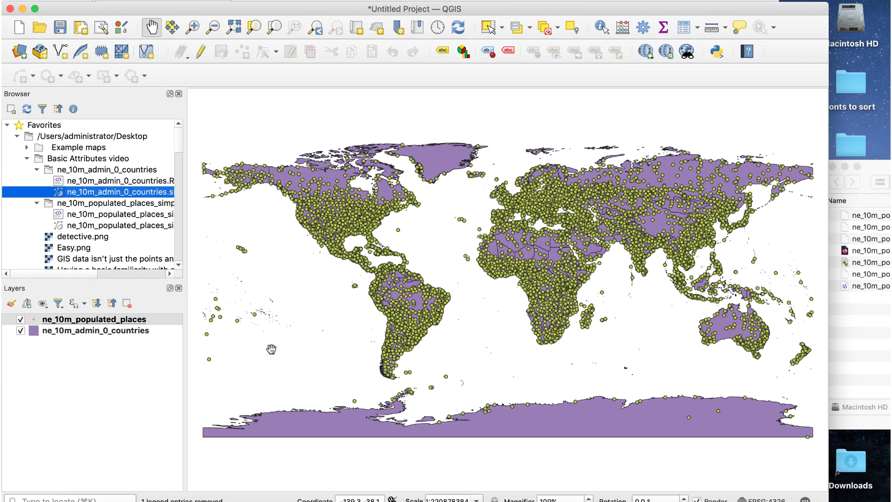
{"action": "left_click", "coordinate": [163, 320]}
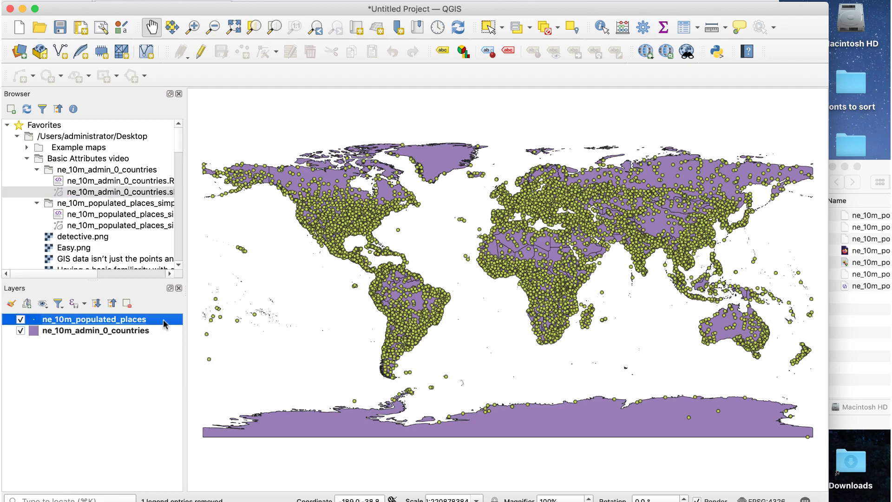
Style the populated places as dark-red Simple Marker dots, size 1, with No Pen outline
{"action": "double_click", "coordinate": [163, 320]}
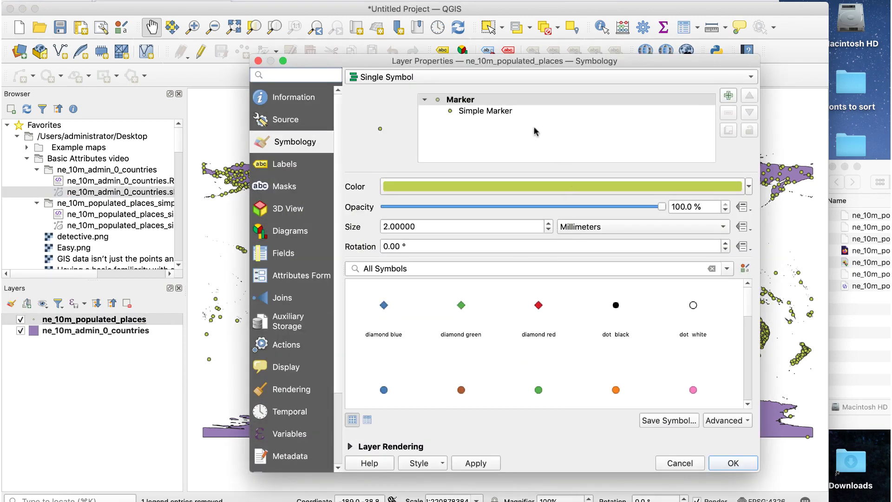
{"action": "left_click", "coordinate": [502, 115]}
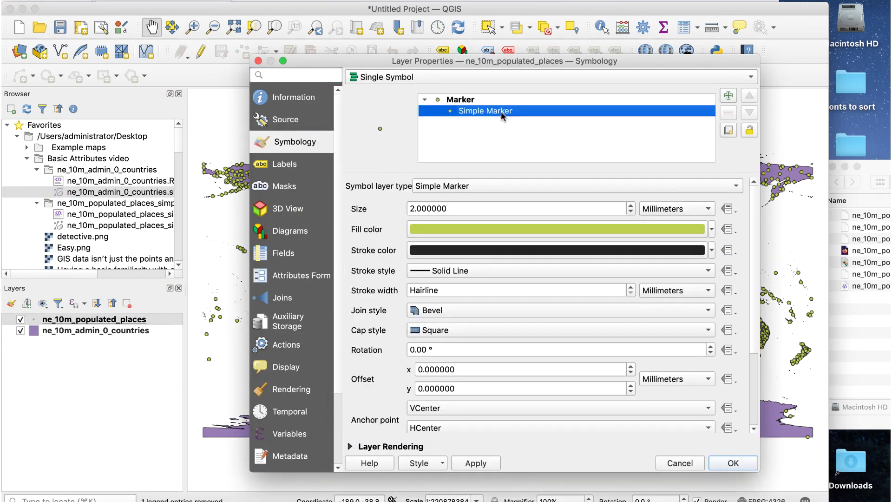
{"action": "left_click", "coordinate": [491, 232]}
{"action": "left_click_drag", "start_coordinate": [376, 169], "coordinate": [368, 215]}
{"action": "left_click", "coordinate": [610, 359]}
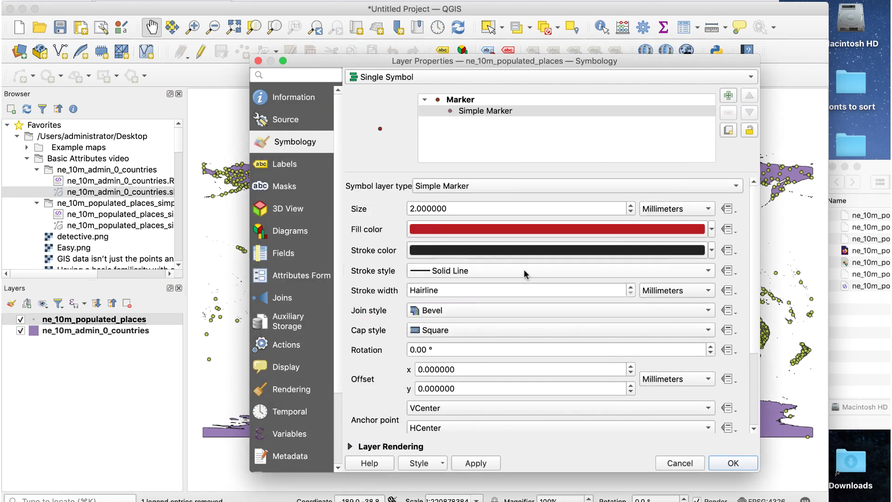
{"action": "left_click", "coordinate": [525, 274]}
{"action": "left_click", "coordinate": [521, 263]}
{"action": "left_click", "coordinate": [412, 209]}
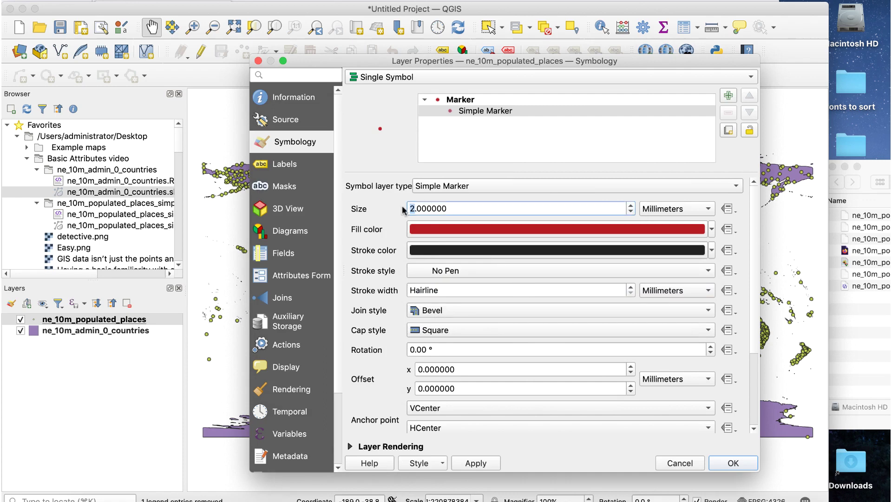
{"action": "type", "text": "1"}
{"action": "left_click", "coordinate": [723, 464]}
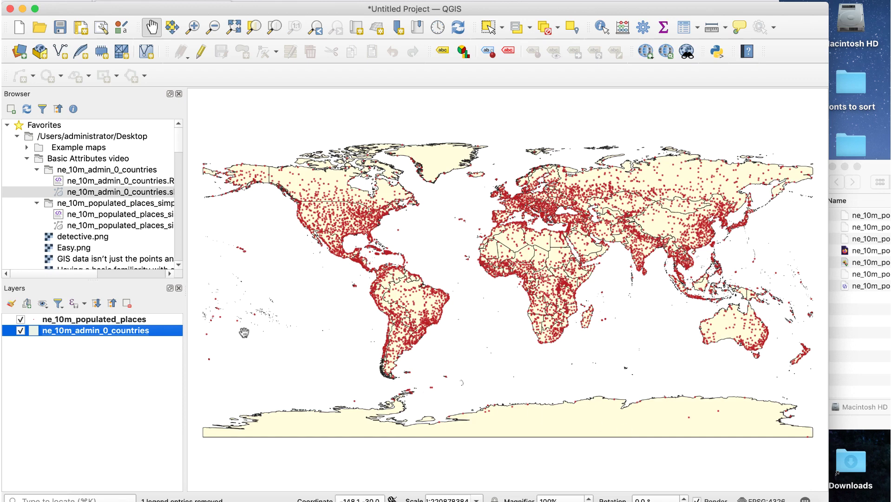
Open the ne_10m_populated_places attribute table and scroll across its fields to LATITUDE and LONGITUDE
{"action": "right_click", "coordinate": [157, 321]}
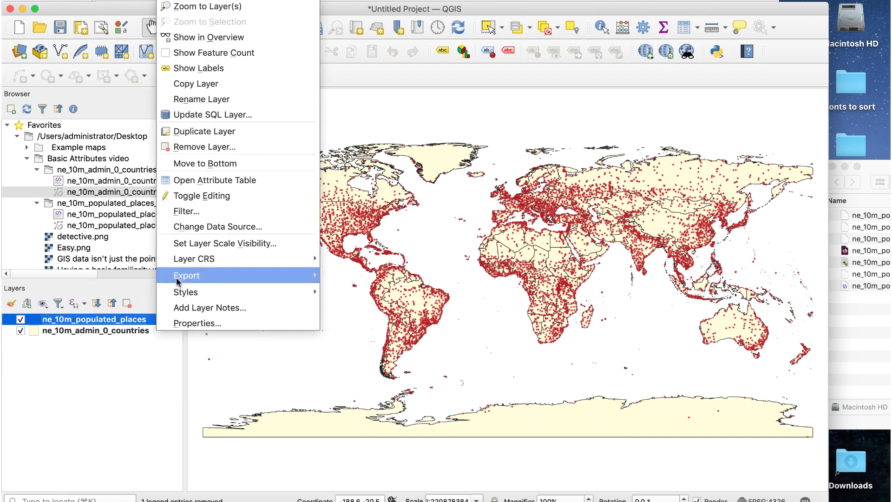
{"action": "left_click", "coordinate": [201, 182]}
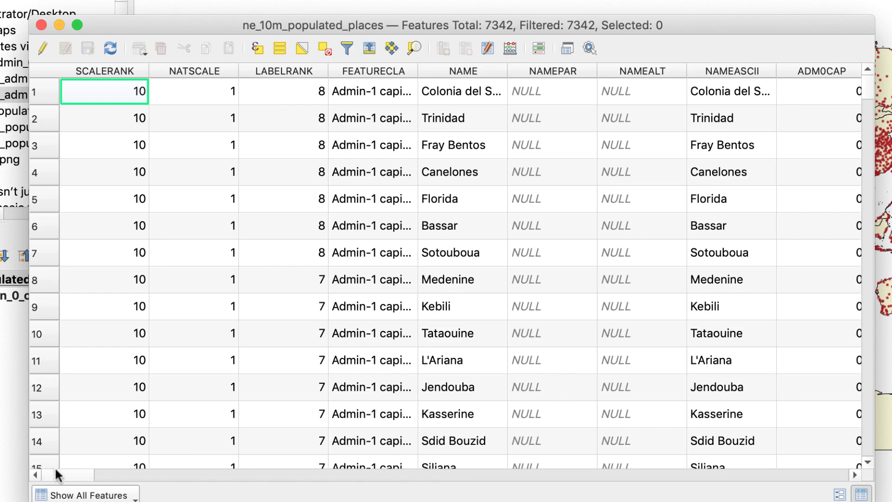
{"action": "mouse_move", "coordinate": [57, 470]}
{"action": "left_mouse_down"}
{"action": "mouse_move", "coordinate": [113, 476]}
{"action": "mouse_move", "coordinate": [129, 489]}
{"action": "mouse_move", "coordinate": [143, 477]}
{"action": "mouse_move", "coordinate": [55, 475]}
{"action": "left_mouse_up"}
{"action": "scroll", "coordinate": [821, 477], "scroll_direction": "right", "scroll_amount": 10}
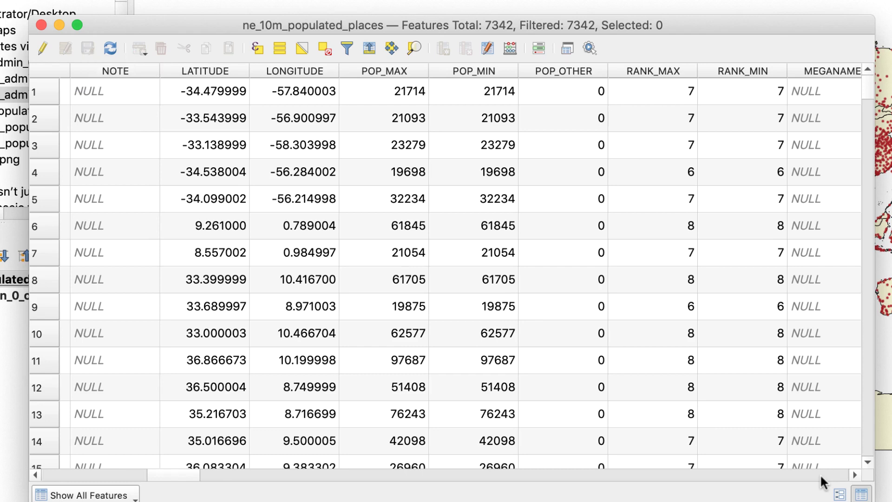
{"action": "scroll", "coordinate": [821, 473], "scroll_direction": "right", "scroll_amount": 10}
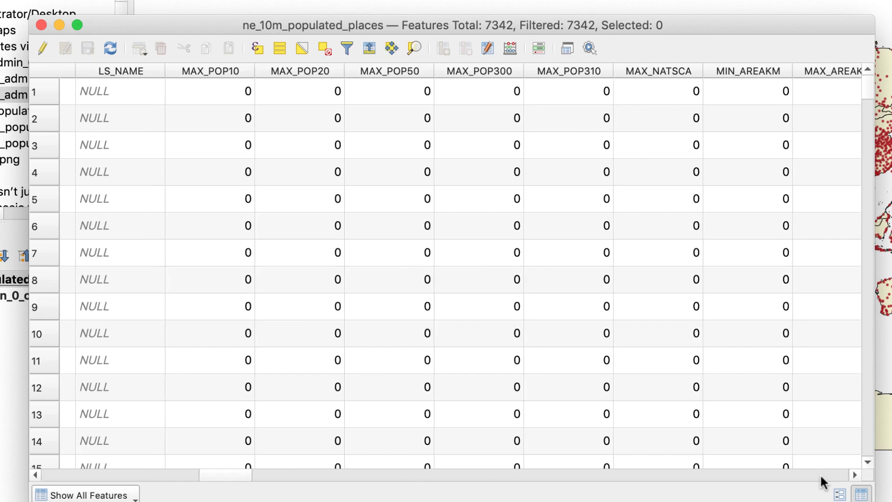
{"action": "scroll", "coordinate": [820, 473], "scroll_direction": "right", "scroll_amount": 10}
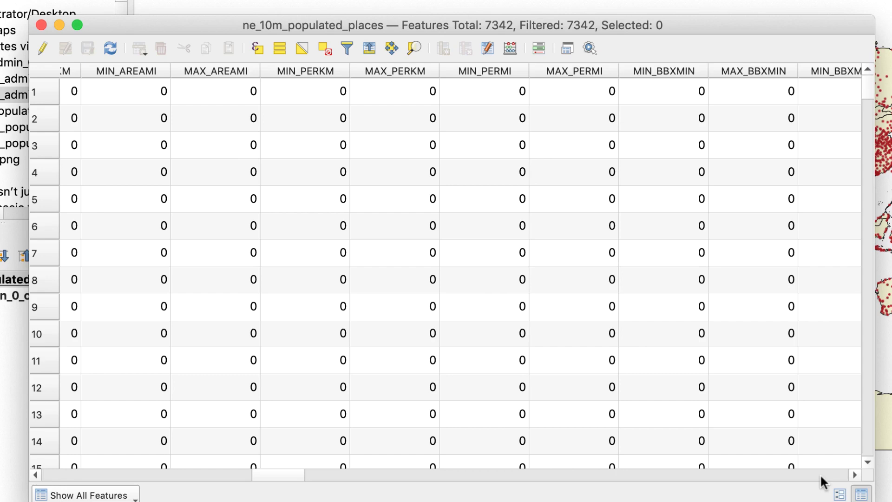
{"action": "scroll", "coordinate": [820, 476], "scroll_direction": "left", "scroll_amount": 8}
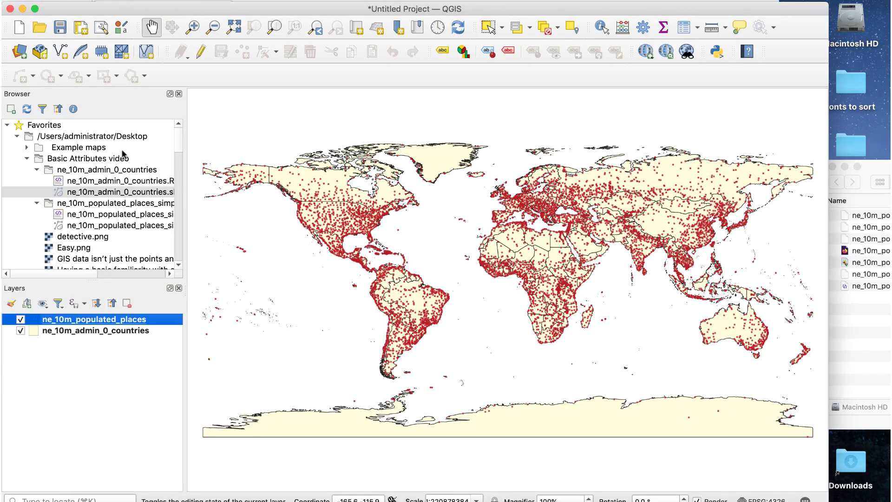
Open the ne_10m_admin_0_countries attribute table and page right through its columns to the ADM0_A3 fields
{"action": "left_click", "coordinate": [139, 331]}
{"action": "right_click", "coordinate": [158, 334]}
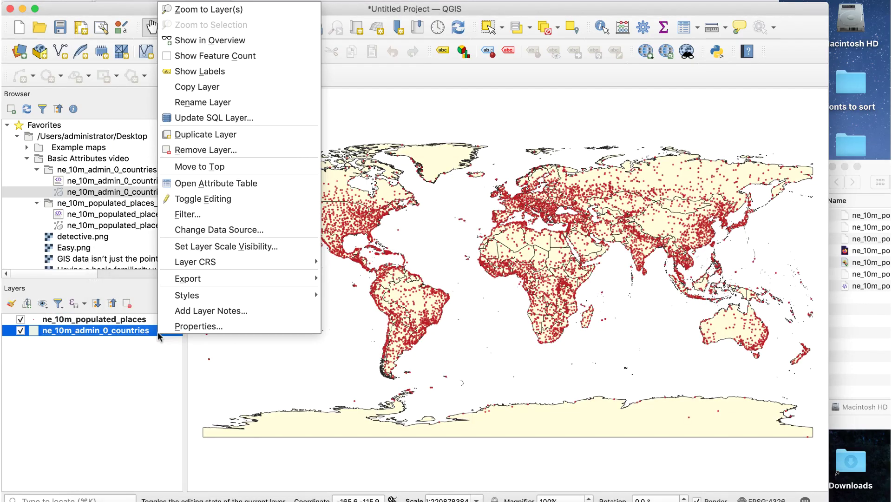
{"action": "left_click", "coordinate": [256, 188]}
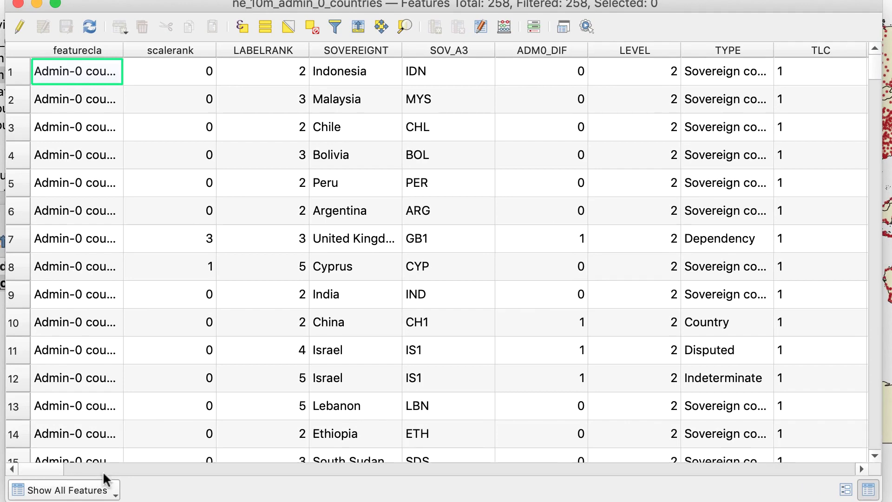
{"action": "left_click", "coordinate": [583, 470]}
{"action": "left_click", "coordinate": [583, 470]}
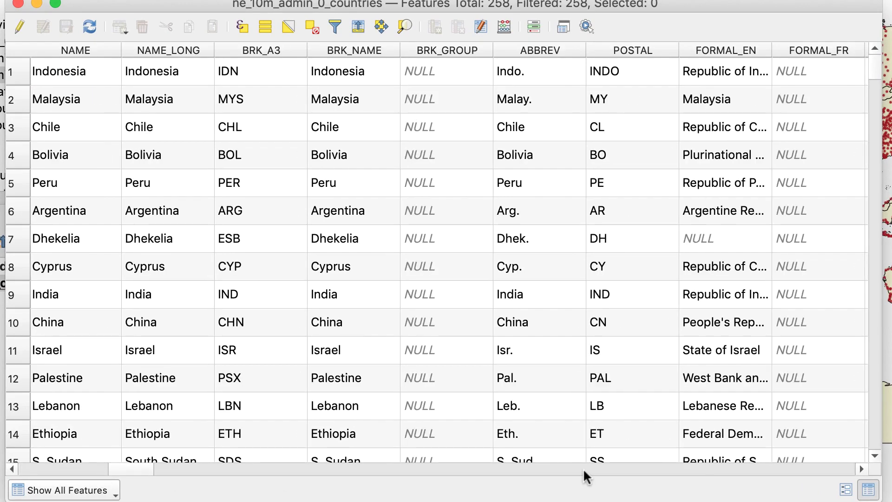
{"action": "left_click", "coordinate": [584, 470]}
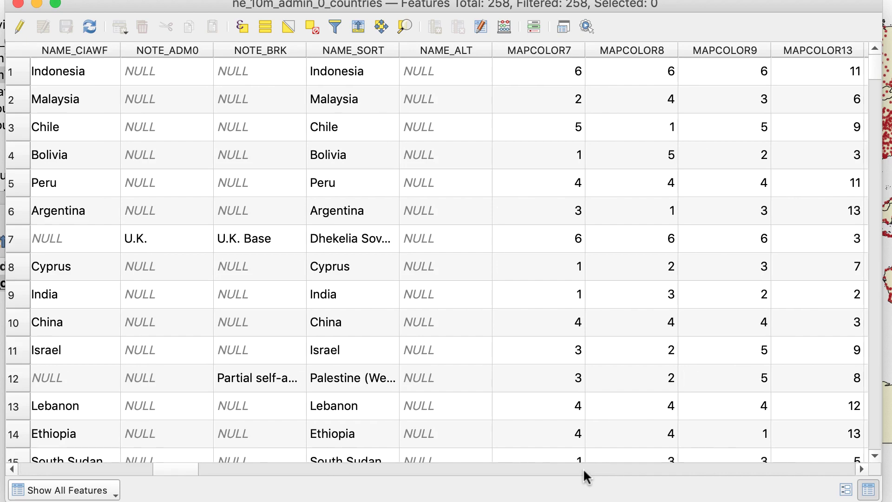
{"action": "left_click", "coordinate": [584, 470]}
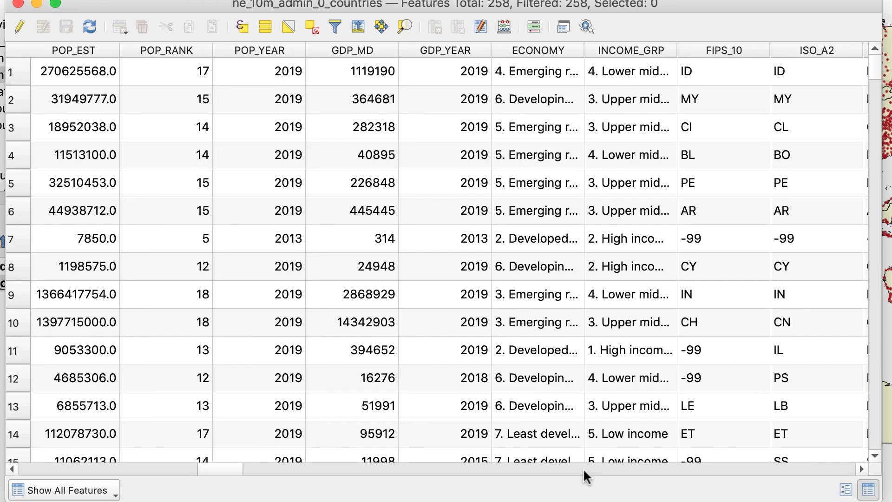
{"action": "left_click", "coordinate": [583, 470]}
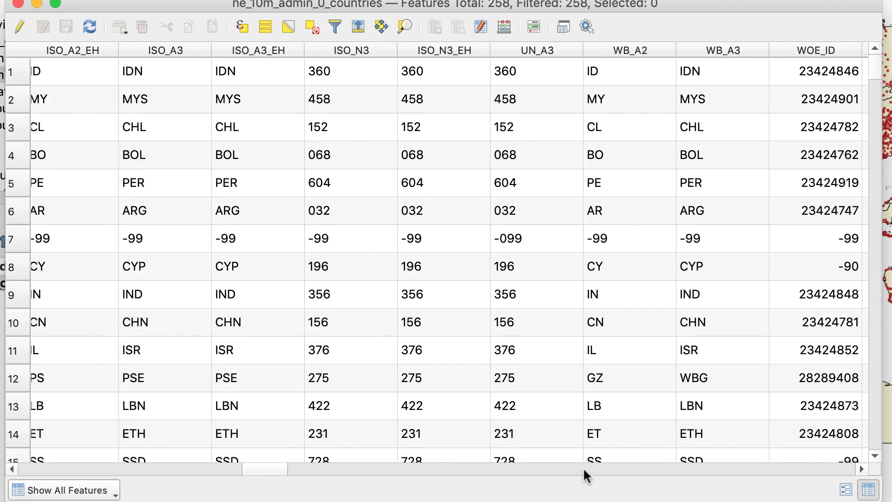
{"action": "left_click", "coordinate": [584, 470]}
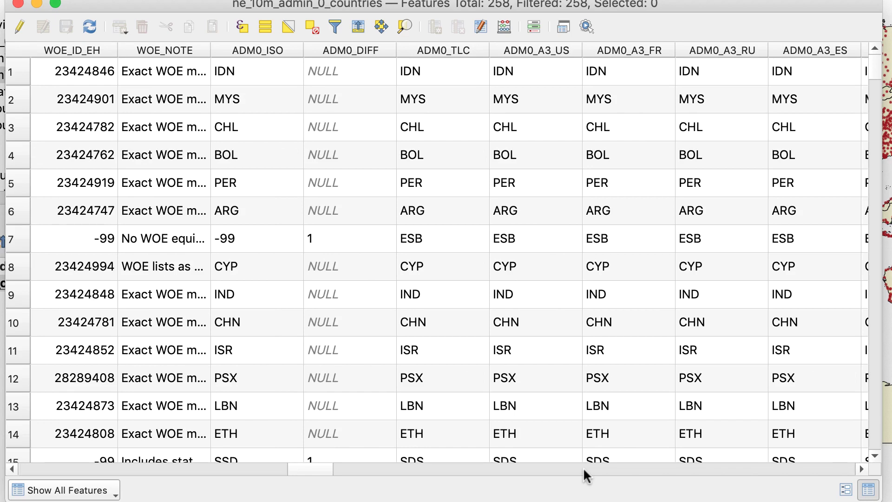
{"action": "left_click", "coordinate": [583, 470]}
{"action": "left_click", "coordinate": [584, 469]}
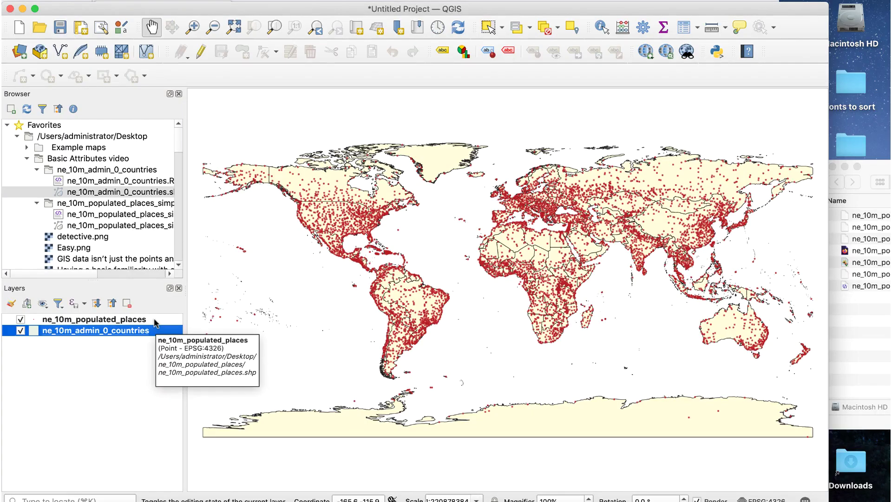
Turn on Single Labels for the populated places using the NAME field
{"action": "left_click", "coordinate": [155, 321]}
{"action": "double_click", "coordinate": [154, 320]}
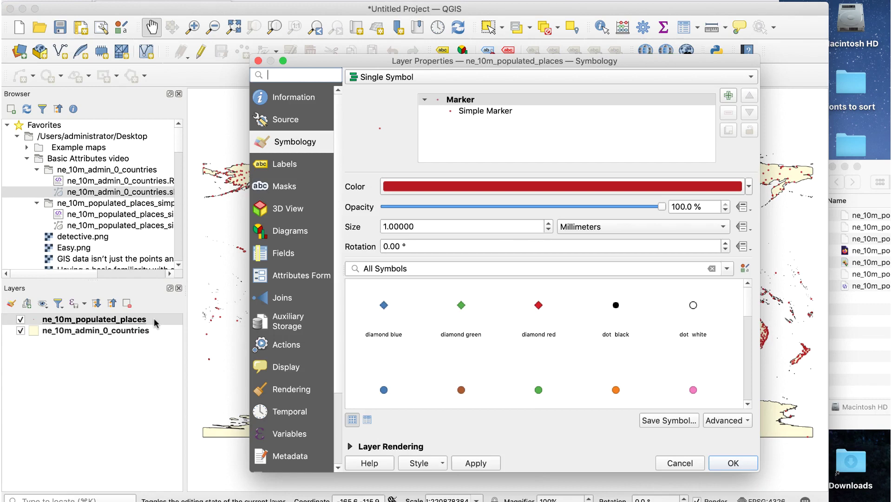
{"action": "left_click", "coordinate": [299, 167]}
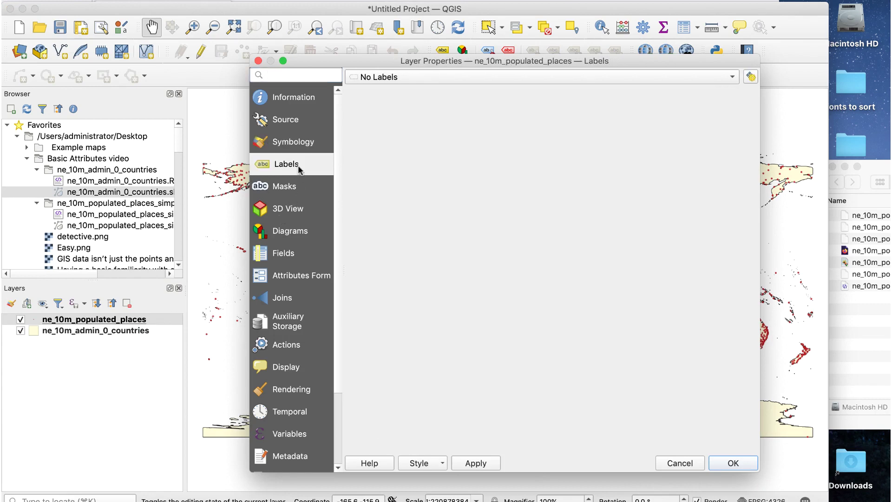
{"action": "left_click", "coordinate": [471, 82]}
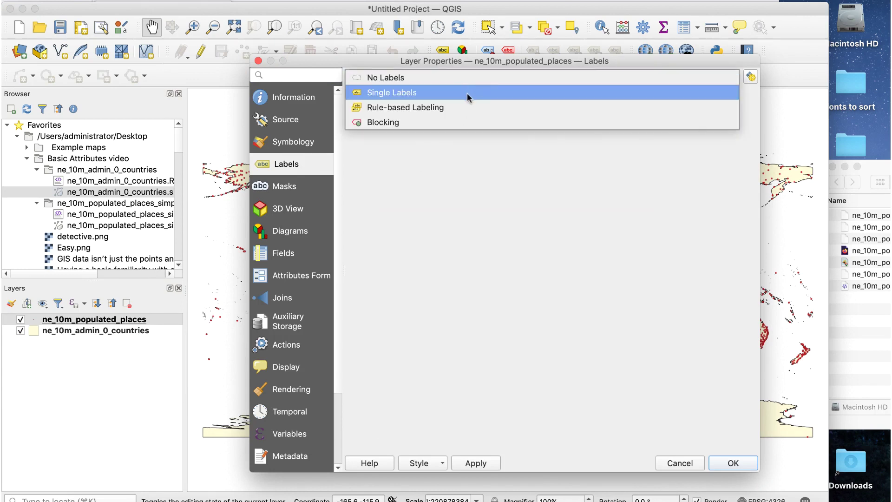
{"action": "left_click", "coordinate": [468, 93]}
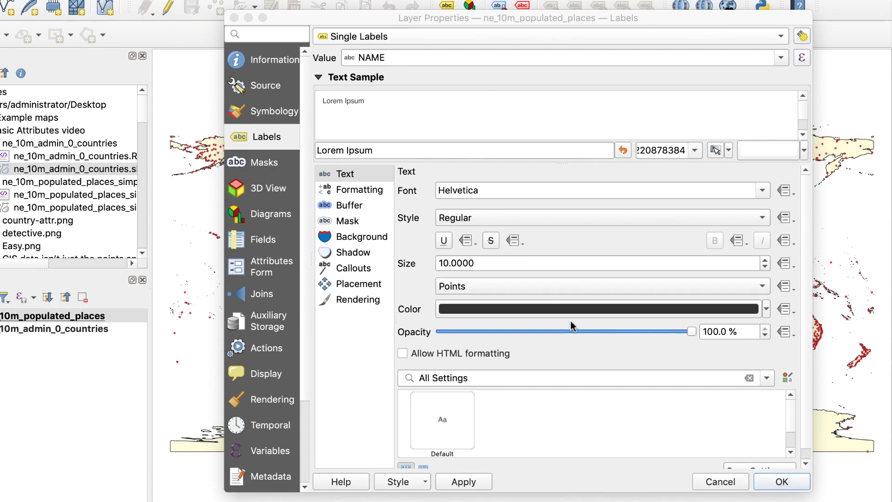
{"action": "left_click", "coordinate": [777, 484]}
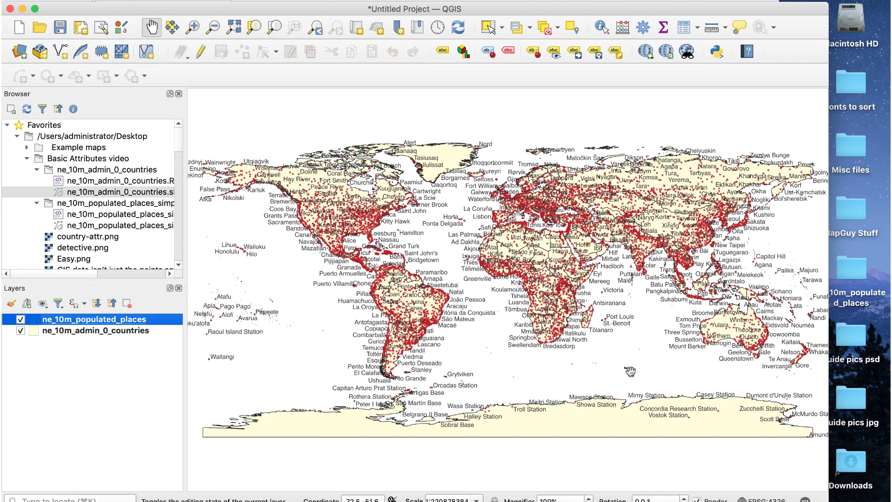
Turn on Single Labels for the countries layer using the ADMIN field
{"action": "left_click", "coordinate": [147, 331]}
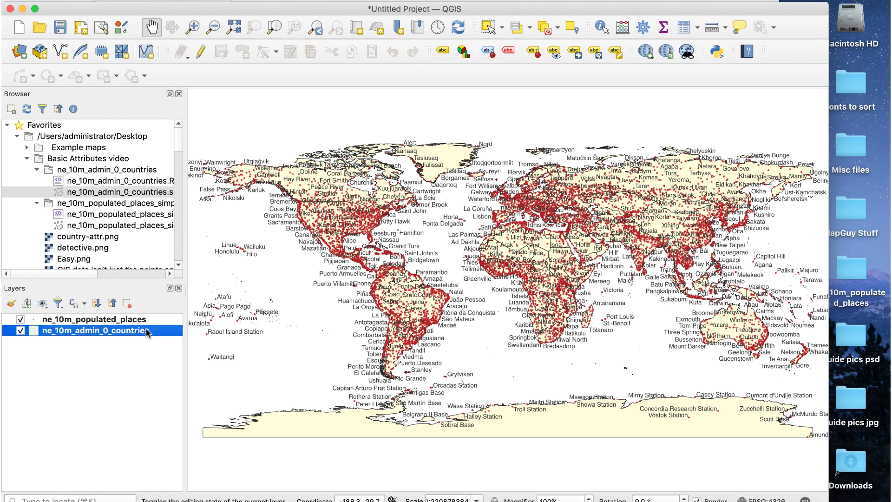
{"action": "double_click", "coordinate": [147, 331]}
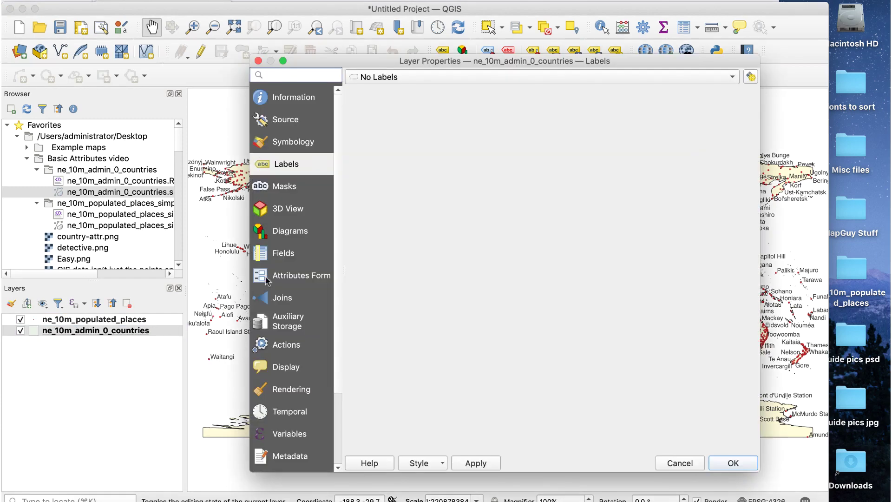
{"action": "left_click", "coordinate": [434, 82]}
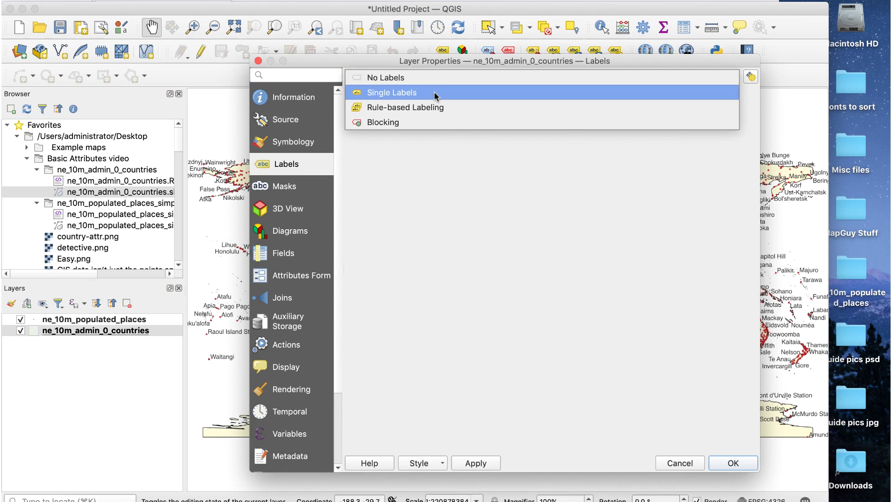
{"action": "left_click", "coordinate": [436, 95]}
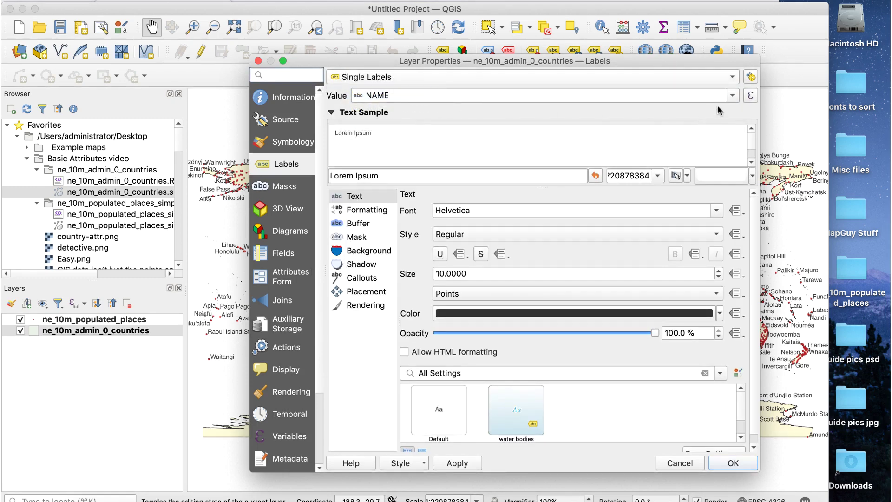
{"action": "left_click", "coordinate": [733, 96]}
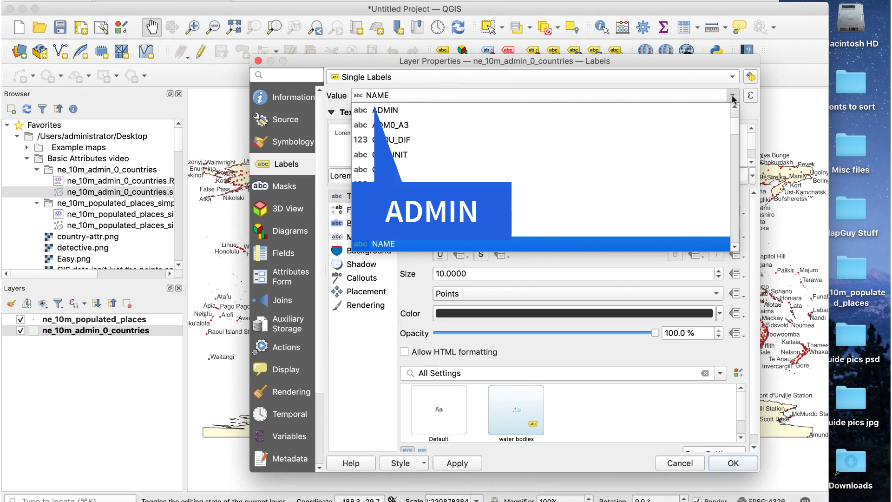
{"action": "left_click", "coordinate": [721, 111]}
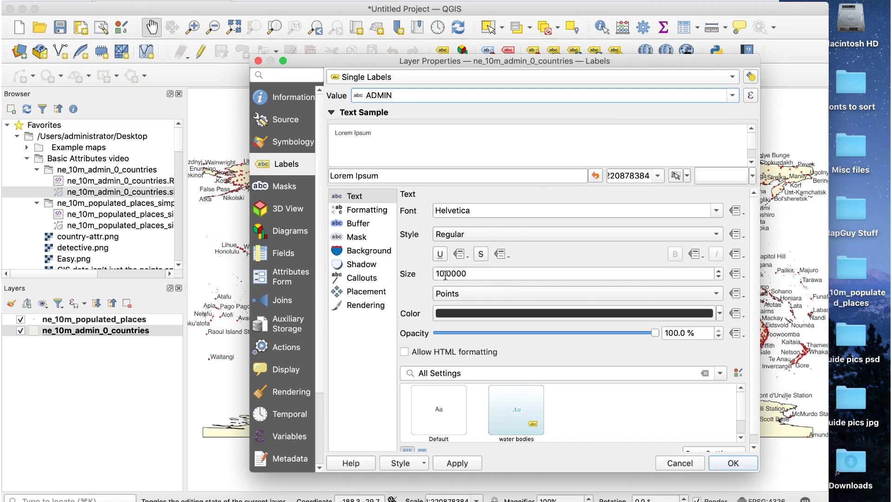
Set the country label text to size 20, Bold style, at 50% opacity
{"action": "left_click_drag", "start_coordinate": [444, 275], "coordinate": [424, 278]}
{"action": "type", "text": "20"}
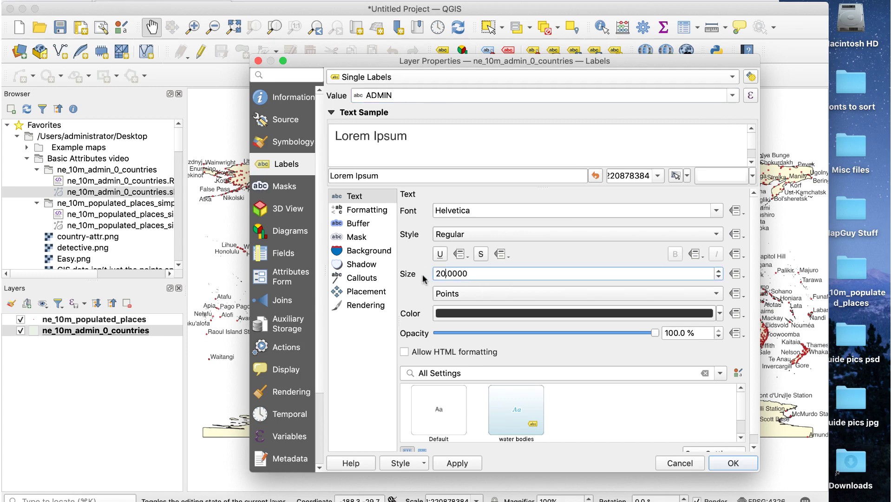
{"action": "left_click", "coordinate": [475, 236]}
{"action": "left_click", "coordinate": [475, 294]}
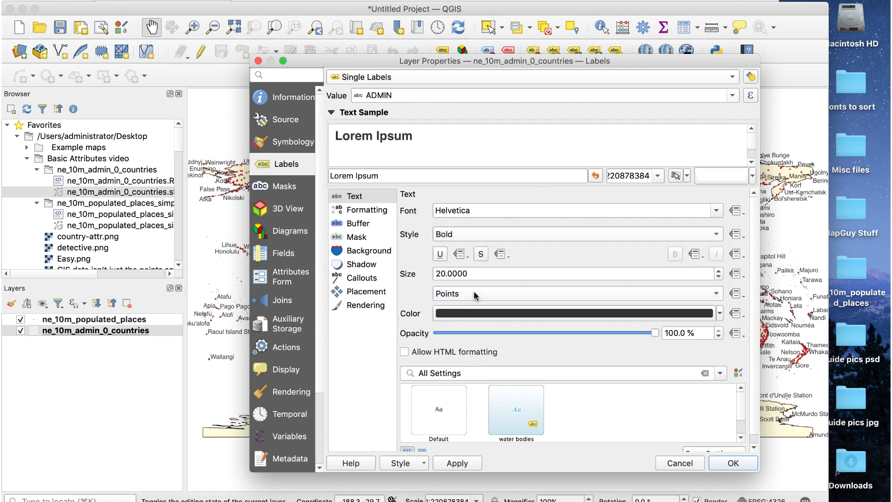
{"action": "left_click_drag", "start_coordinate": [695, 333], "coordinate": [636, 328]}
{"action": "type", "text": "50"}
{"action": "key", "text": "Tab"}
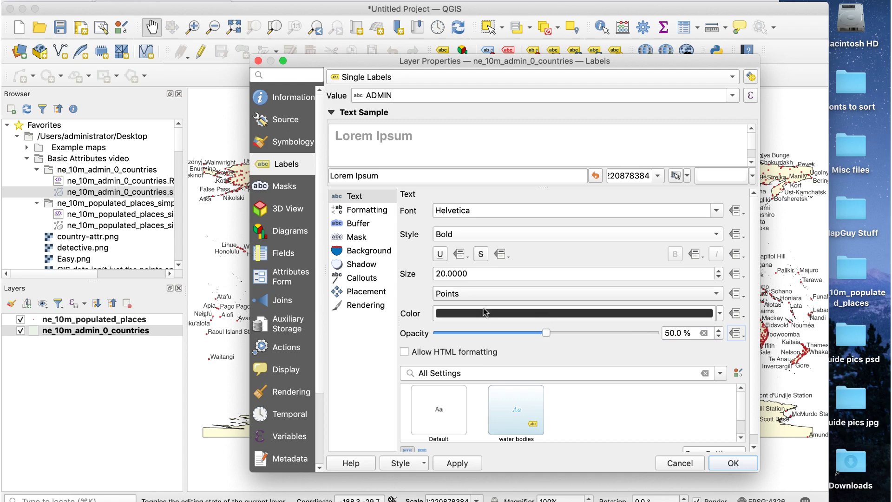
Make the country labels All Uppercase with letter spacing 2 and apply
{"action": "left_click", "coordinate": [366, 209]}
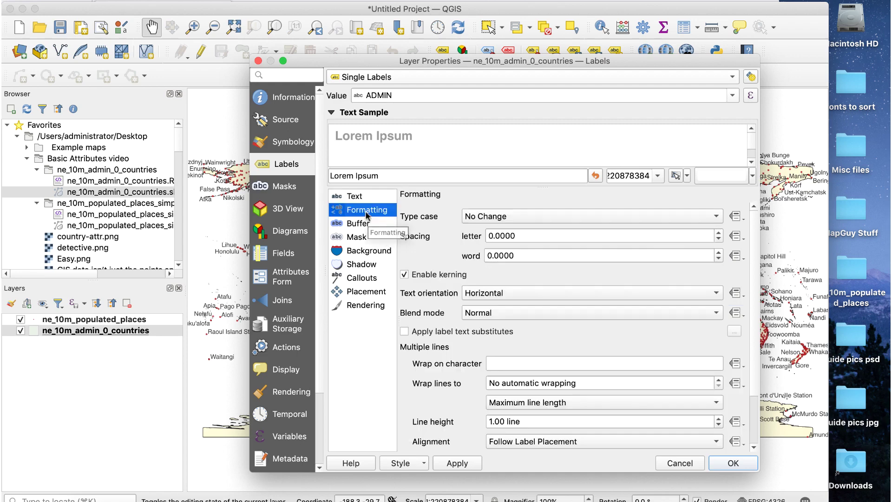
{"action": "left_click", "coordinate": [492, 217]}
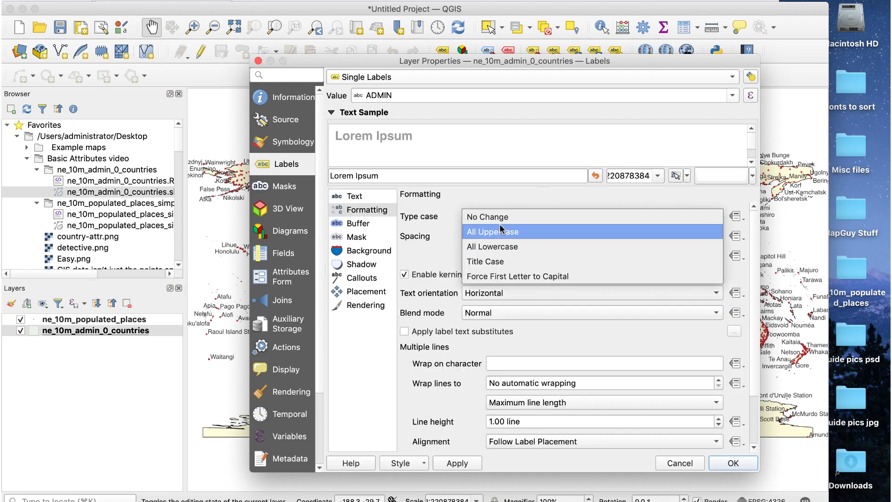
{"action": "left_click", "coordinate": [501, 231]}
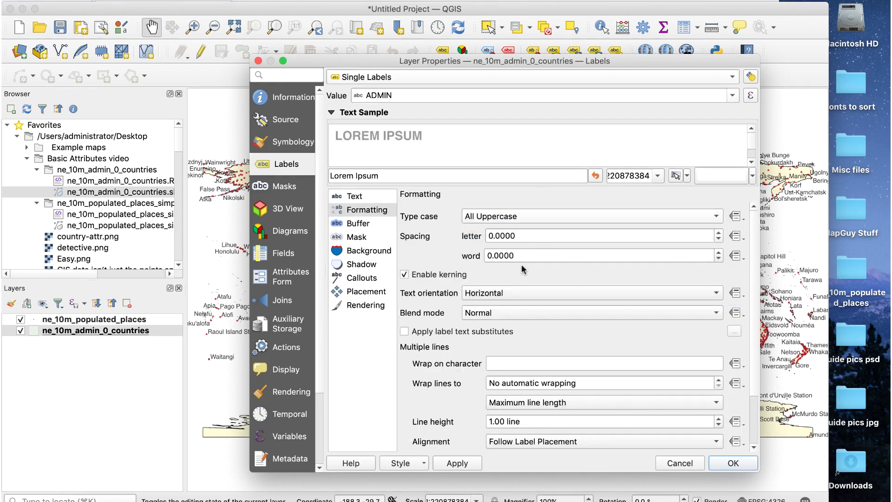
{"action": "left_click", "coordinate": [487, 237]}
{"action": "type", "text": "2"}
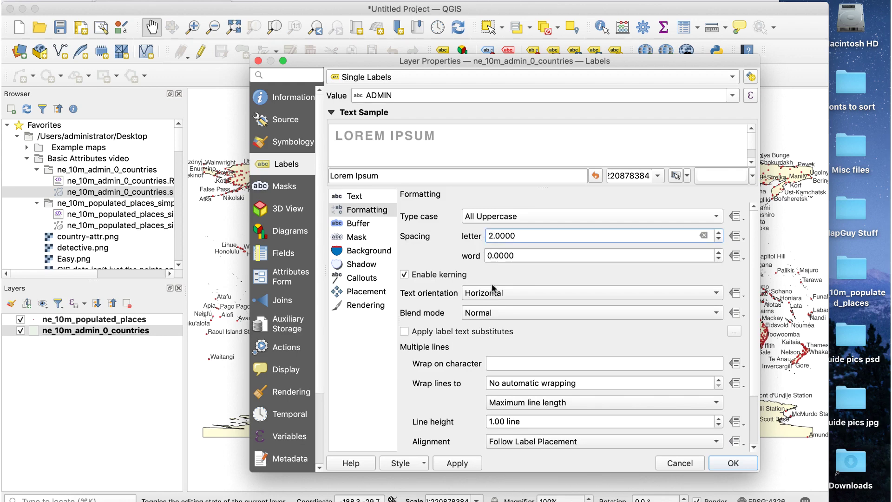
{"action": "left_click", "coordinate": [733, 463]}
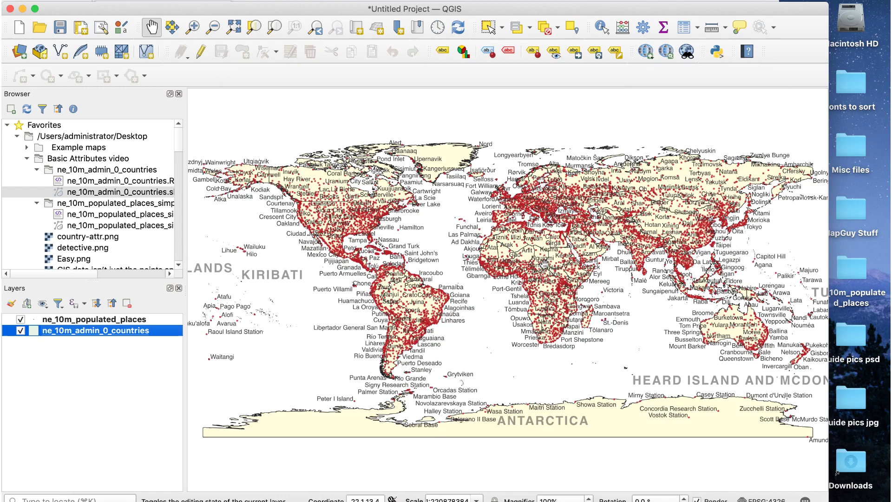
{"action": "scroll", "coordinate": [539, 267], "scroll_direction": "up", "scroll_amount": 4}
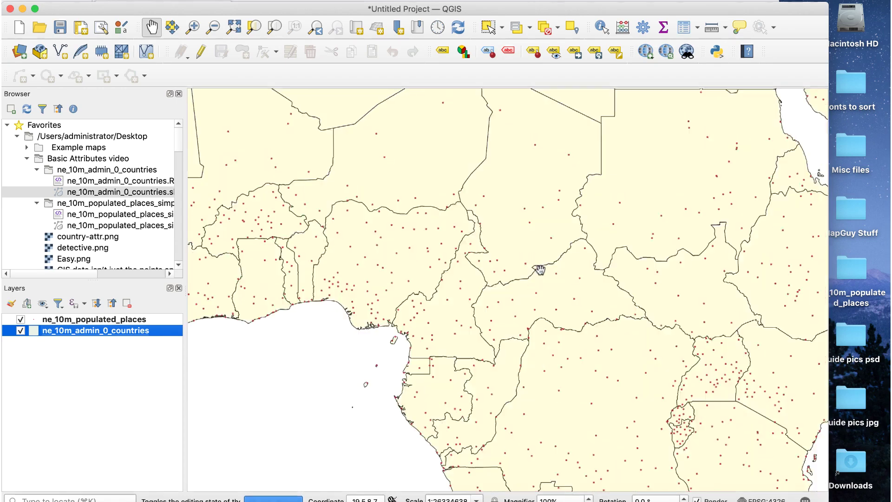
{"action": "left_click_drag", "start_coordinate": [524, 214], "coordinate": [595, 366]}
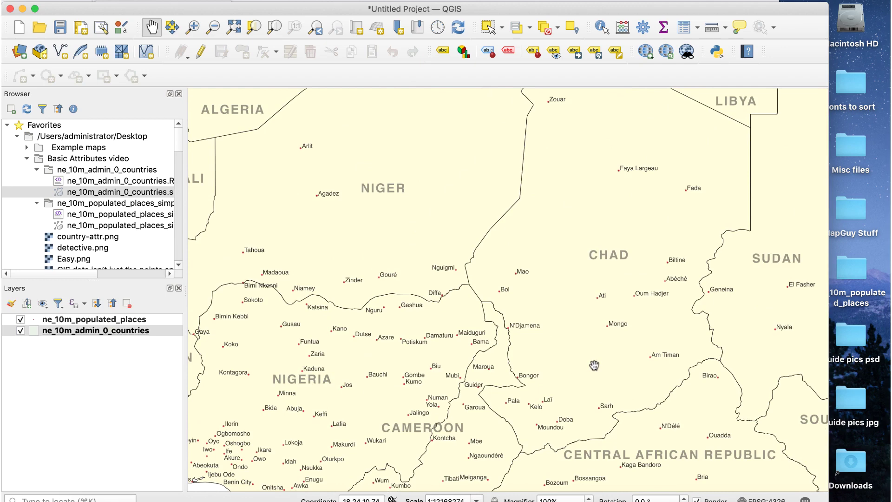
{"action": "key", "text": "super+shift+f"}
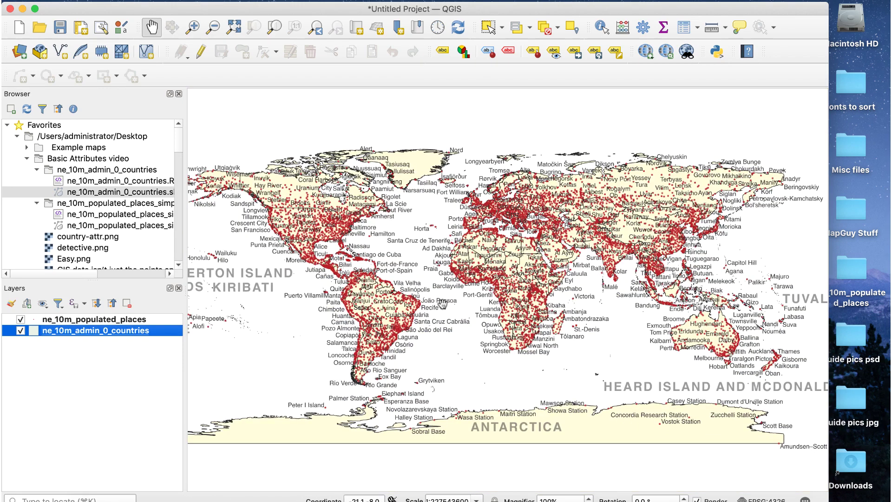
Reopen the countries attribute table and scroll across to its CONTINENT column
{"action": "right_click", "coordinate": [160, 331]}
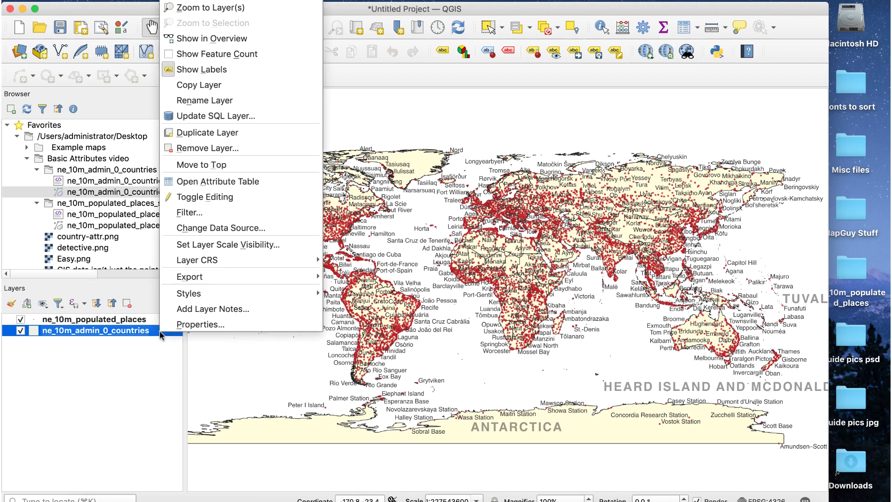
{"action": "left_click", "coordinate": [273, 179]}
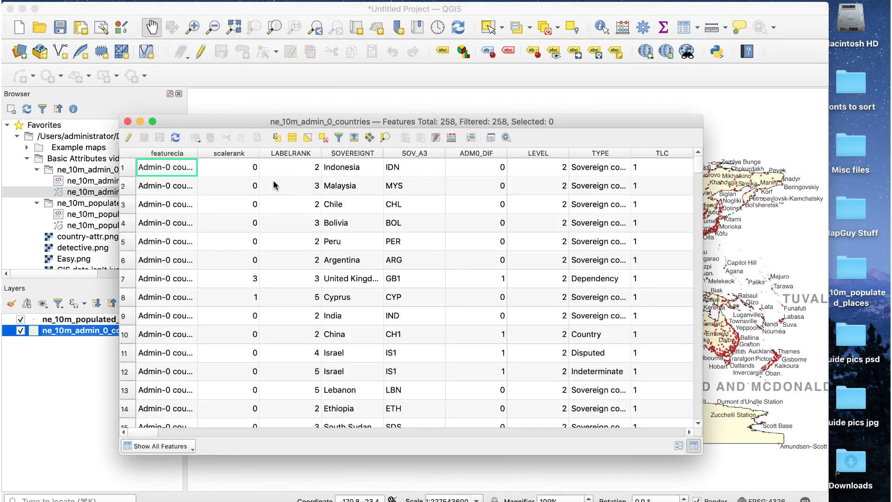
{"action": "left_click_drag", "start_coordinate": [145, 431], "coordinate": [444, 431]}
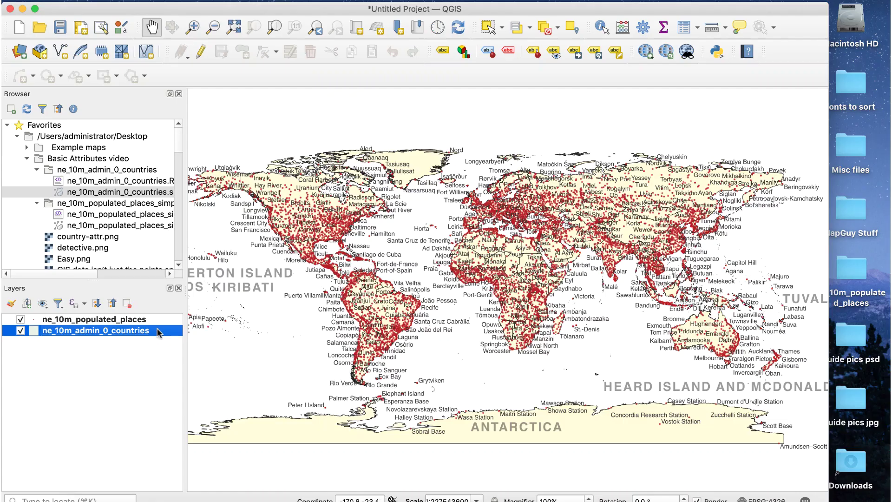
Set the countries symbology to Categorized by CONTINENT, classify the continents, and apply
{"action": "double_click", "coordinate": [139, 331]}
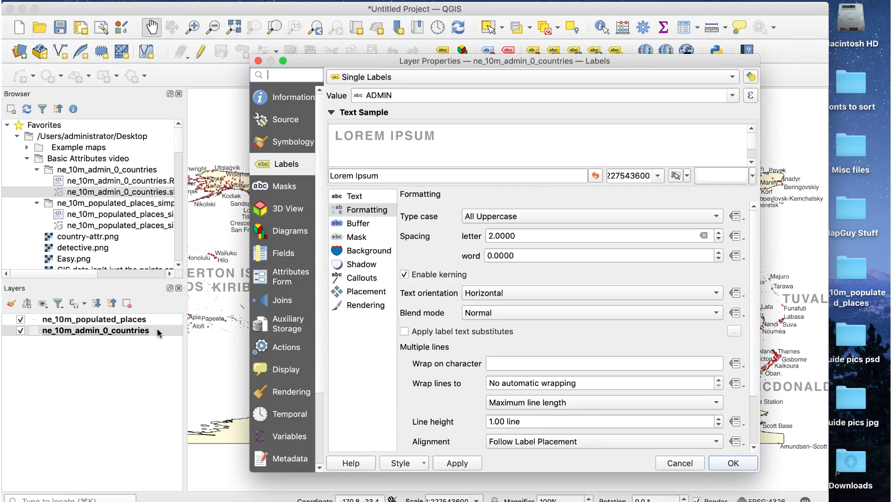
{"action": "left_click", "coordinate": [285, 142]}
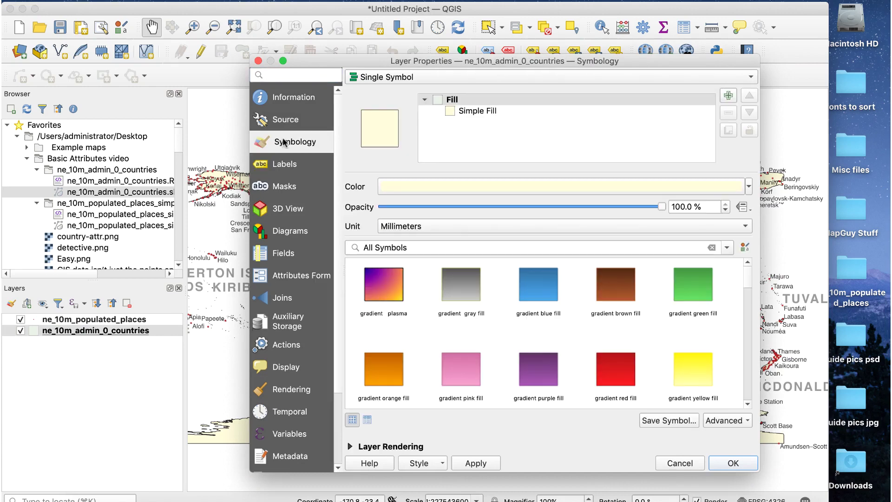
{"action": "left_click", "coordinate": [437, 78]}
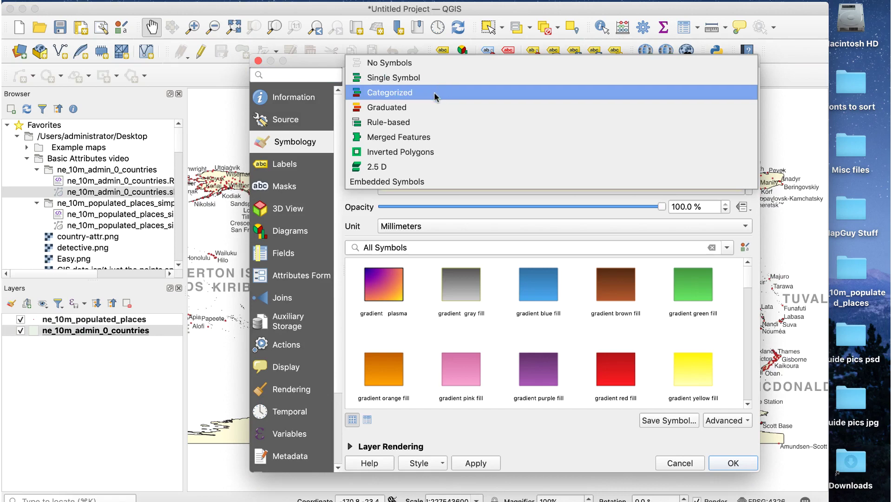
{"action": "left_click", "coordinate": [434, 92]}
{"action": "left_click", "coordinate": [435, 94]}
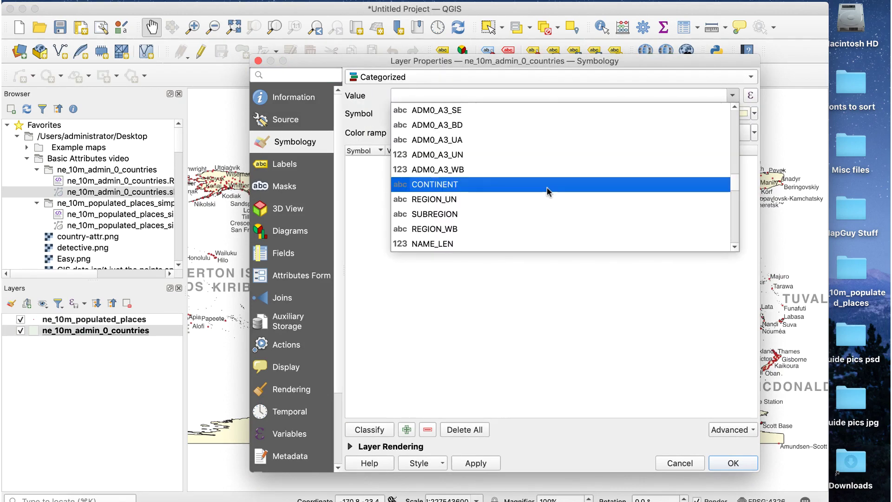
{"action": "left_click", "coordinate": [546, 187]}
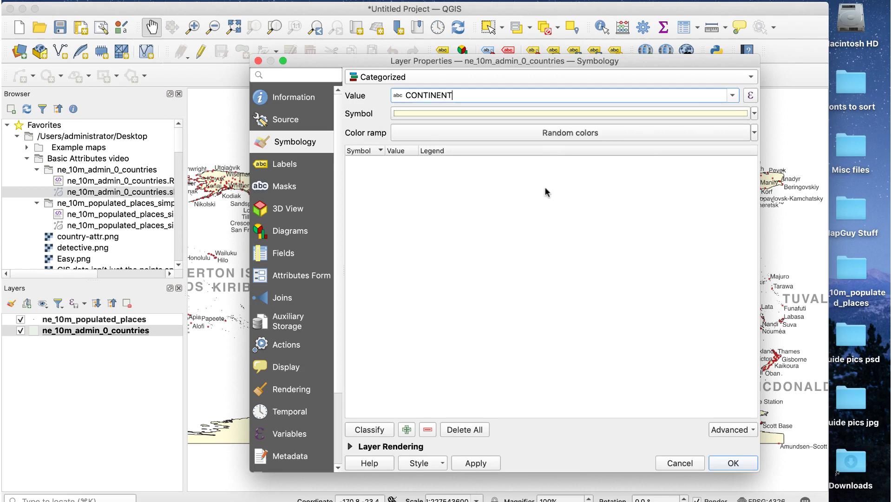
{"action": "left_click", "coordinate": [370, 430]}
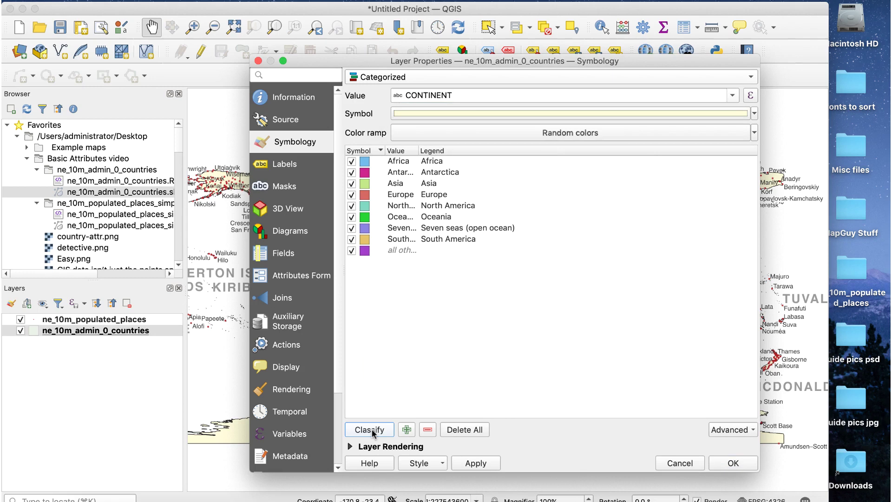
{"action": "left_click", "coordinate": [474, 463]}
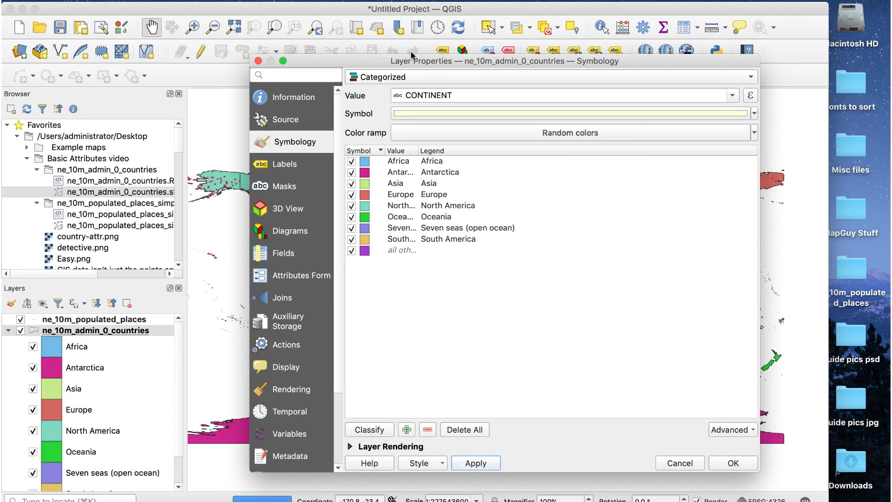
{"action": "left_click_drag", "start_coordinate": [410, 66], "coordinate": [404, 488]}
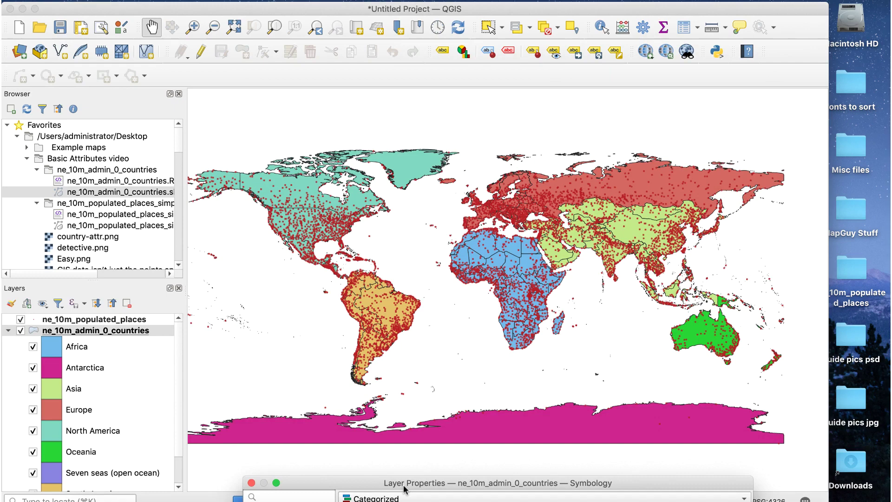
Change Africa's category fill to pale peach #ffebc3 and apply it
{"action": "left_click_drag", "start_coordinate": [404, 488], "coordinate": [386, 58]}
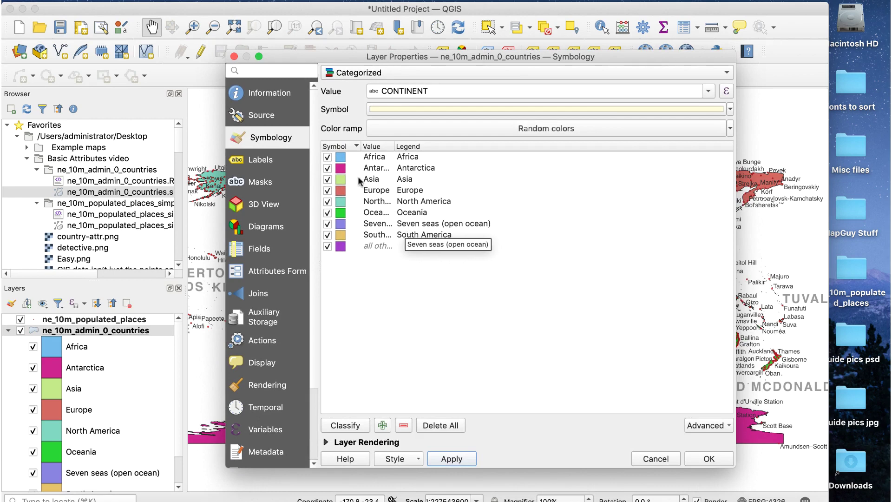
{"action": "left_click", "coordinate": [340, 159]}
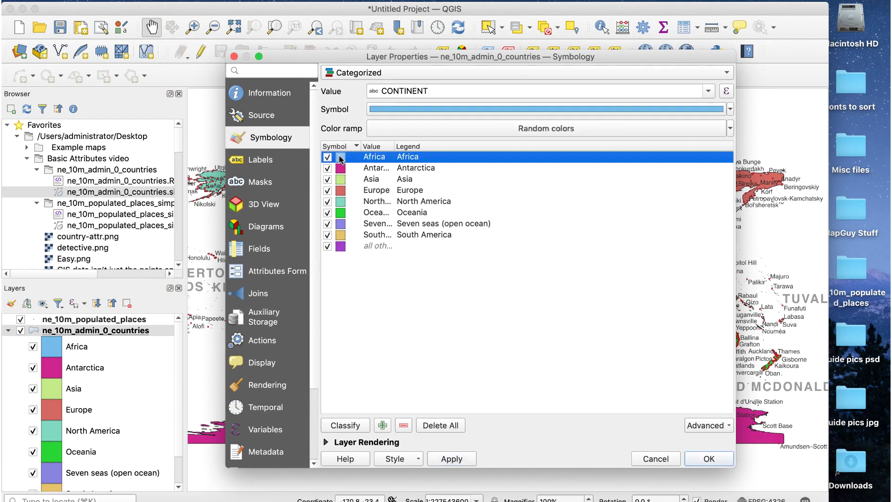
{"action": "double_click", "coordinate": [341, 159]}
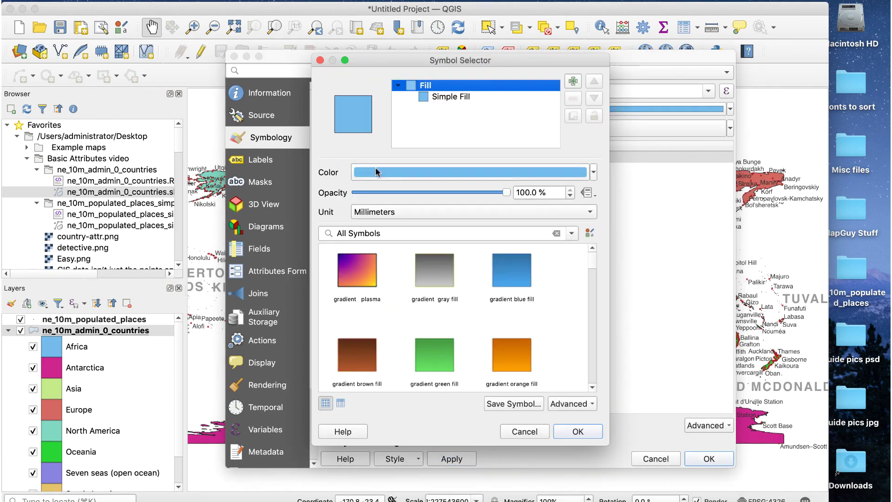
{"action": "left_click", "coordinate": [418, 176]}
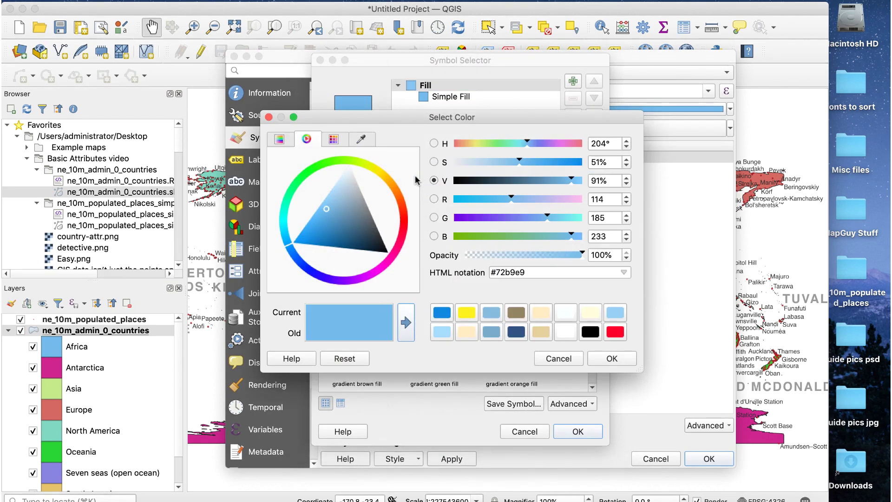
{"action": "left_click", "coordinate": [541, 314]}
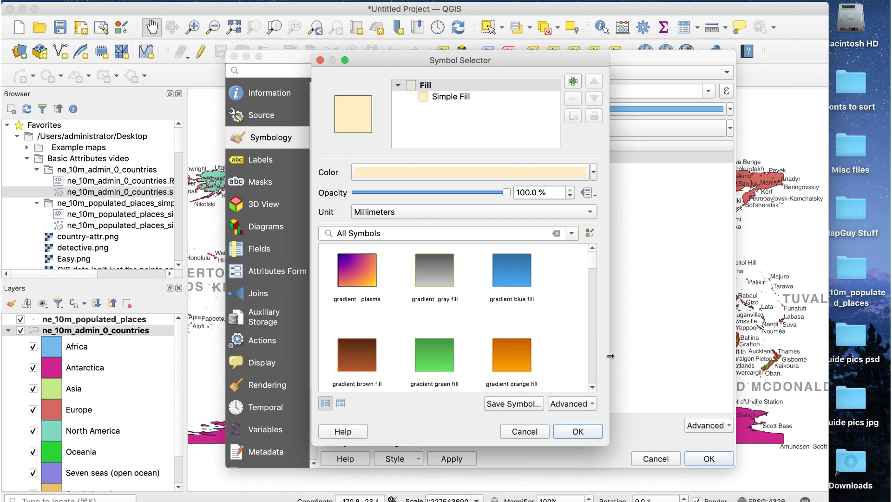
{"action": "left_click", "coordinate": [576, 431]}
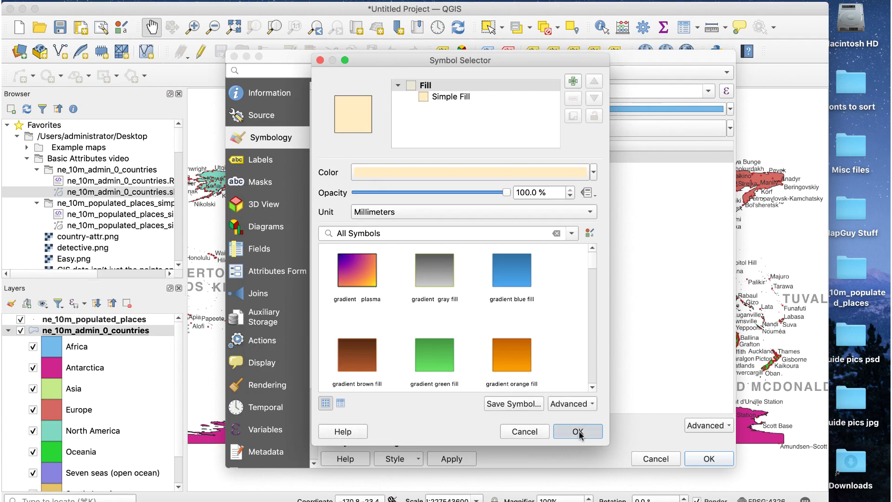
{"action": "left_click", "coordinate": [458, 458]}
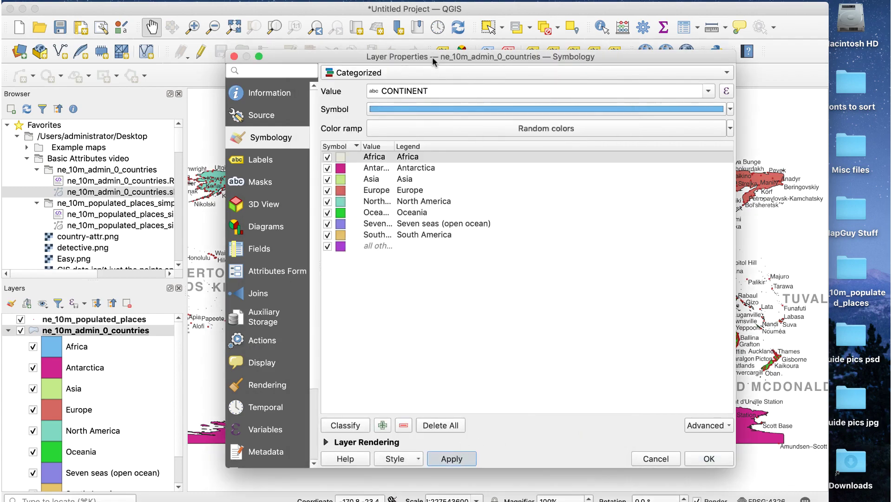
Regenerate random pale colours for the continent categories and apply them to the map
{"action": "mouse_move", "coordinate": [432, 58]}
{"action": "left_mouse_down"}
{"action": "mouse_move", "coordinate": [450, 424]}
{"action": "mouse_move", "coordinate": [443, 48]}
{"action": "left_mouse_up"}
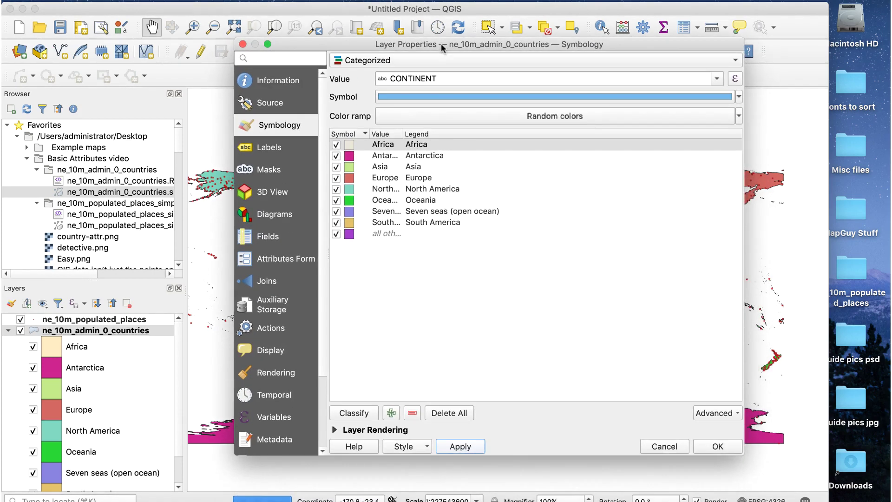
{"action": "left_click", "coordinate": [354, 413]}
{"action": "left_click", "coordinate": [460, 446]}
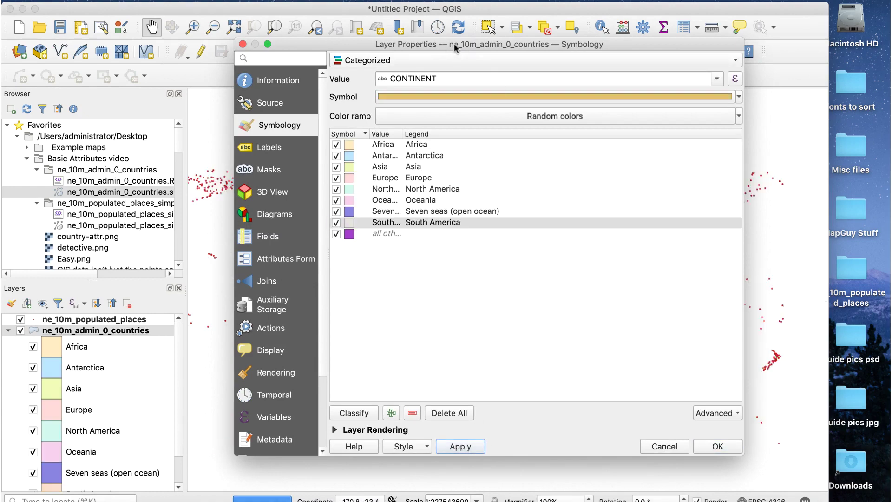
{"action": "left_click_drag", "start_coordinate": [456, 44], "coordinate": [473, 471]}
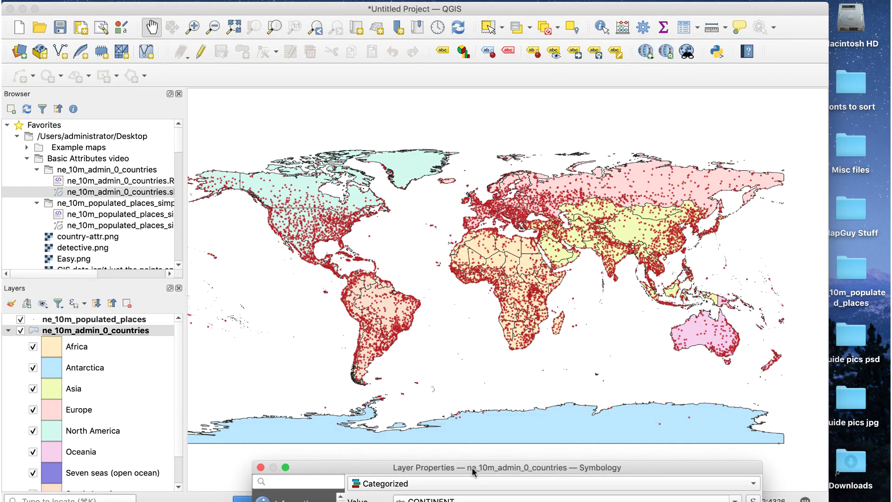
Uncheck the all-others, Seven seas (open ocean) and Antarctica categories and confirm
{"action": "left_click_drag", "start_coordinate": [473, 471], "coordinate": [447, 57]}
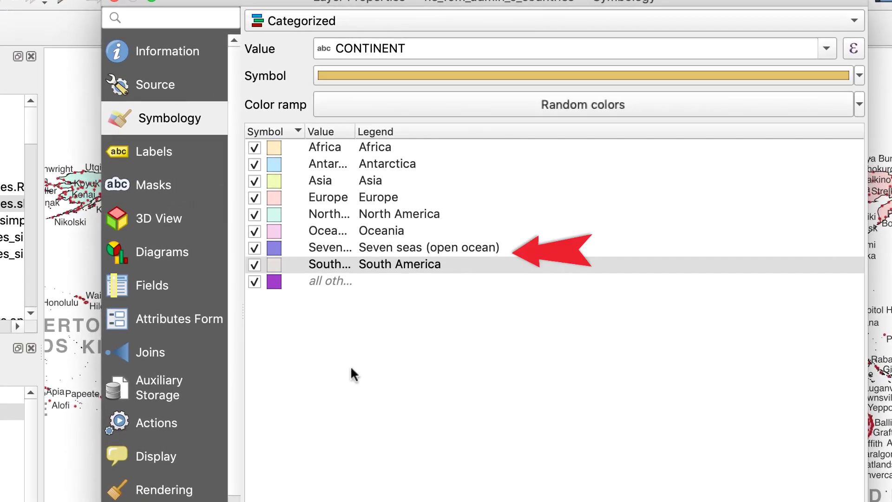
{"action": "left_click", "coordinate": [255, 281]}
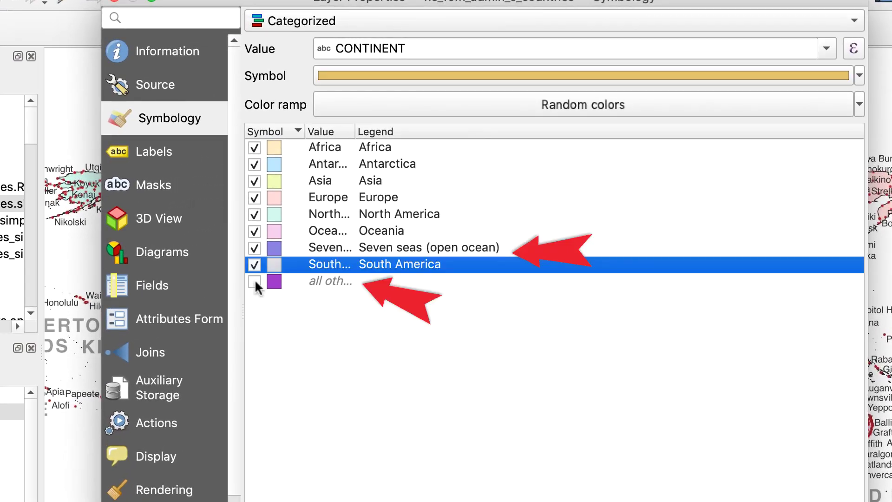
{"action": "left_click", "coordinate": [254, 247]}
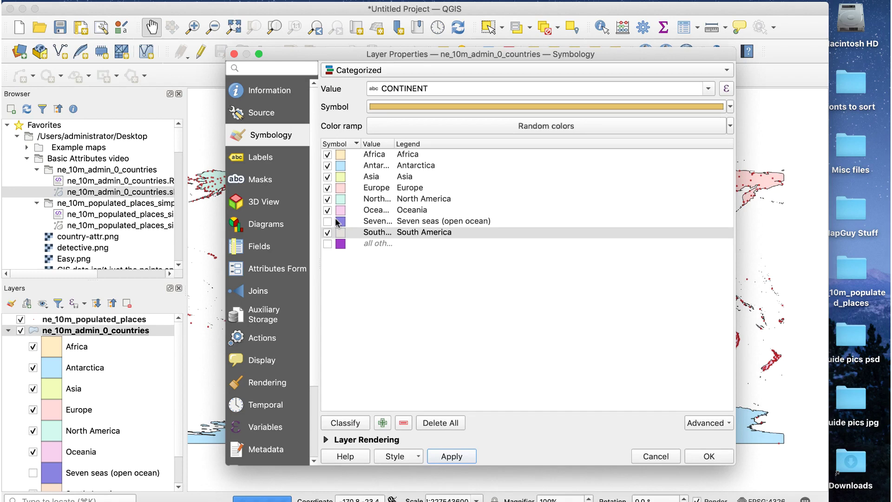
{"action": "key", "text": "Tab"}
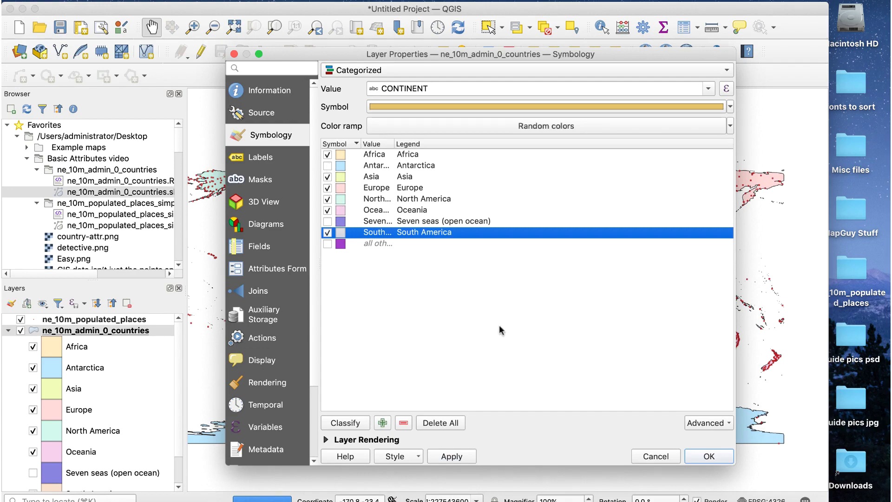
{"action": "left_click", "coordinate": [712, 456]}
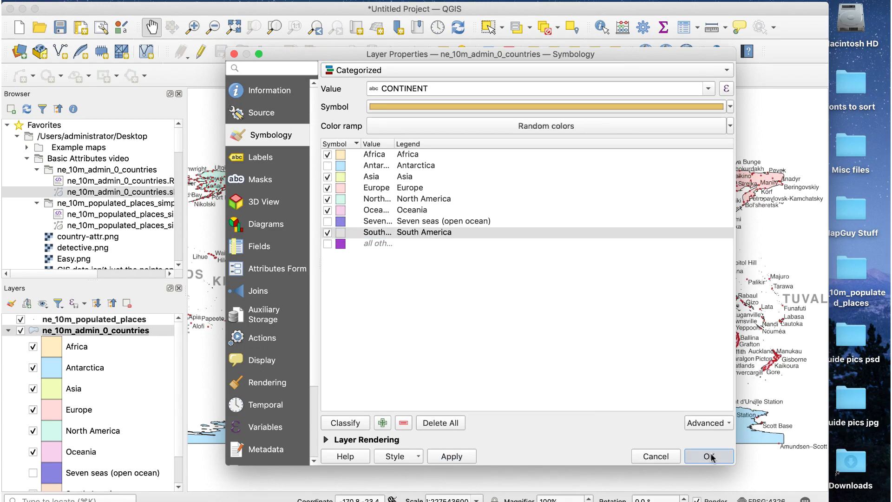